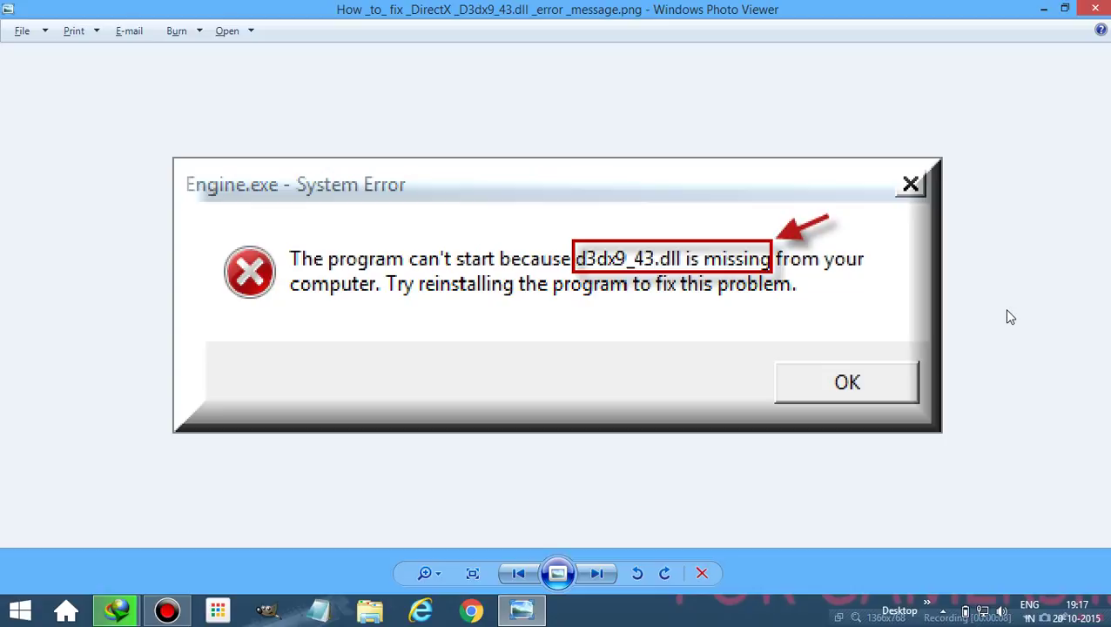
- Minimize the error screenshot and refresh the Windows desktop
{"action": "left_click", "coordinate": [1047, 8]}
{"action": "right_click", "coordinate": [663, 114]}
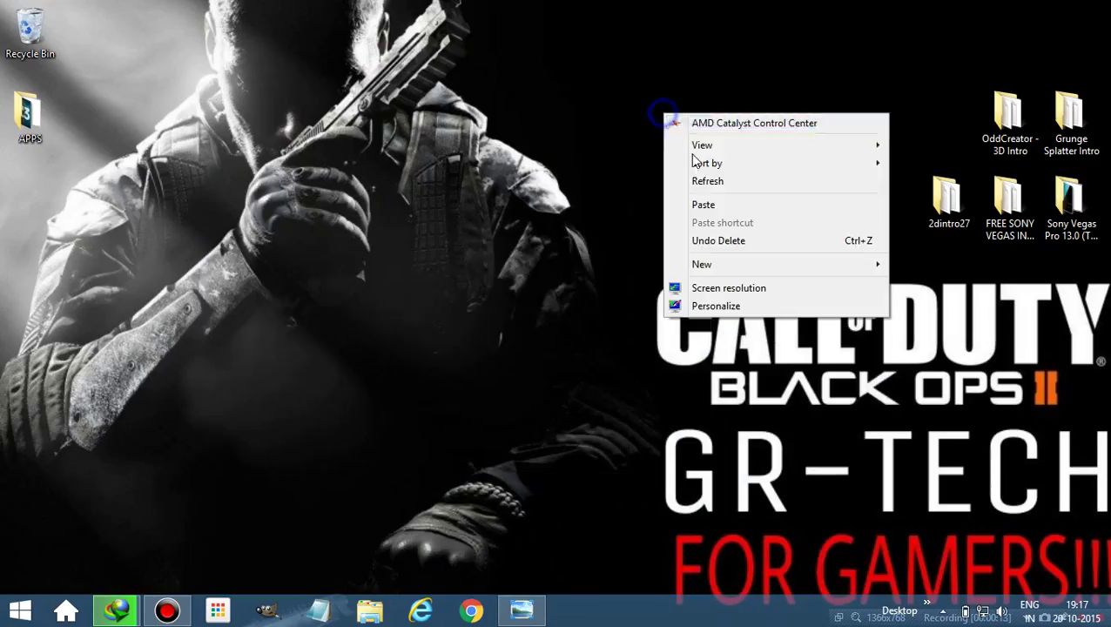
{"action": "left_click", "coordinate": [709, 181]}
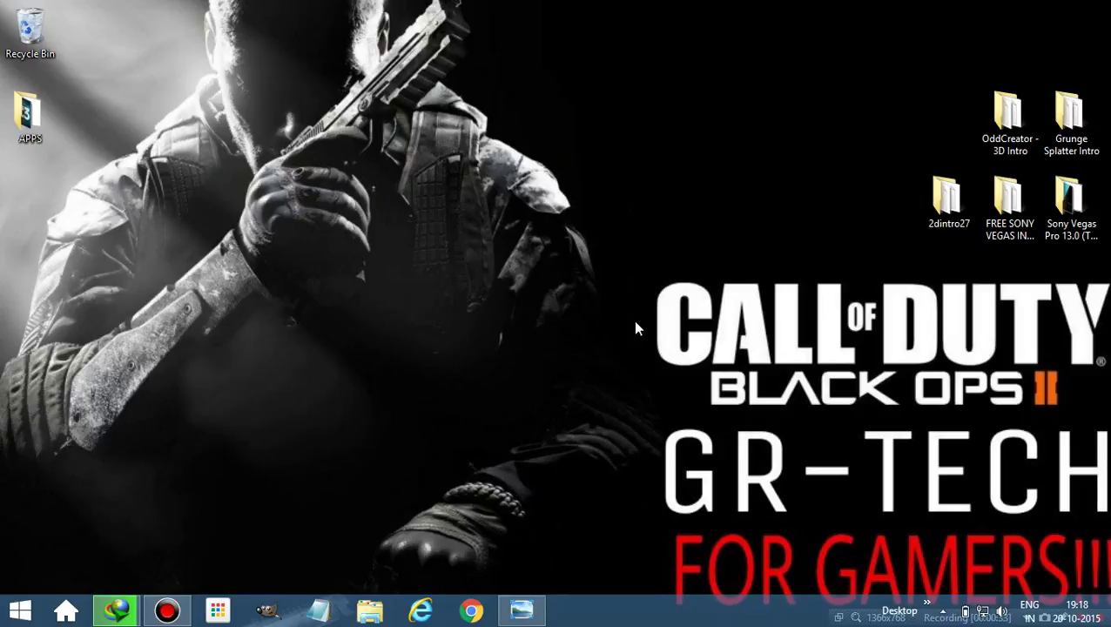
- Launch Google Chrome from the taskbar
{"action": "left_click", "coordinate": [483, 605]}
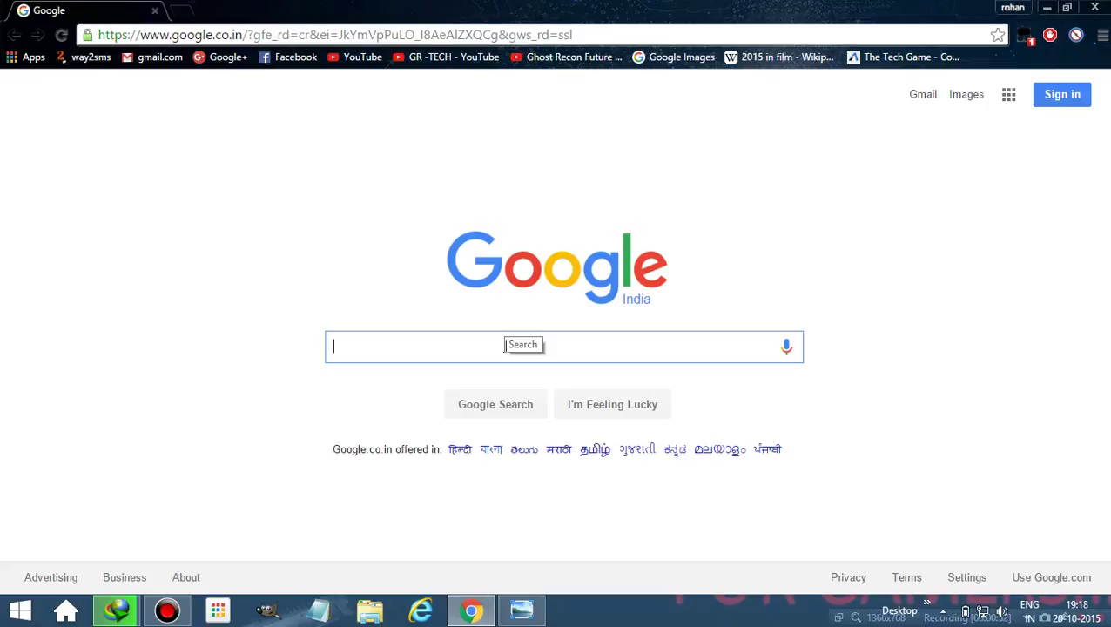
- Search Google for 'd3dx9_43.dll missing' and highlight the dll-files.com first result
{"action": "type", "text": "D"}
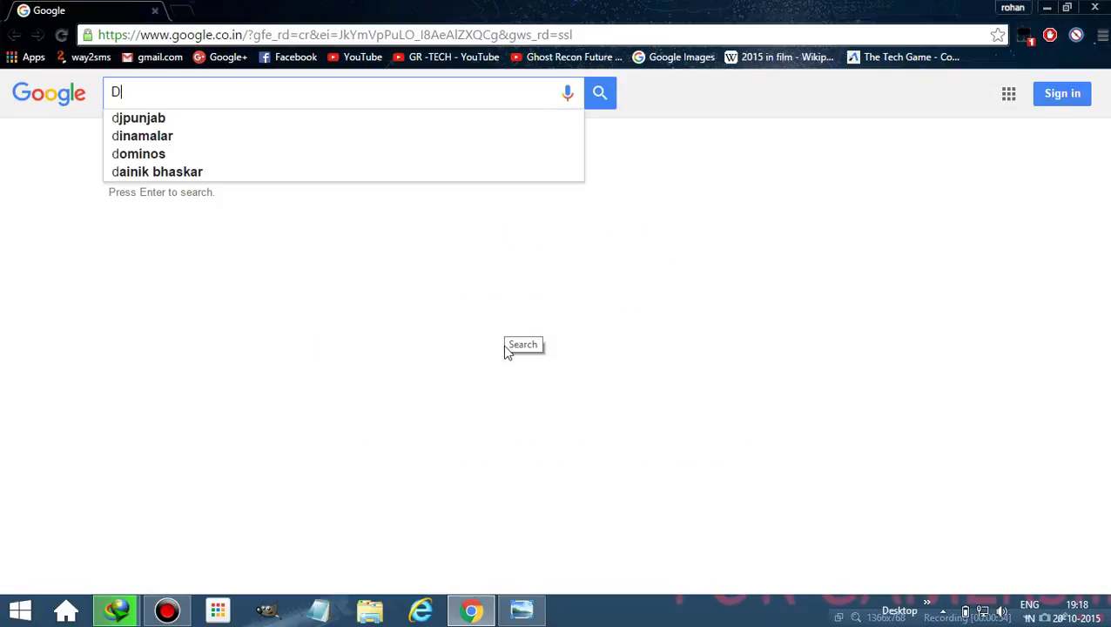
{"action": "type", "text": "3D"}
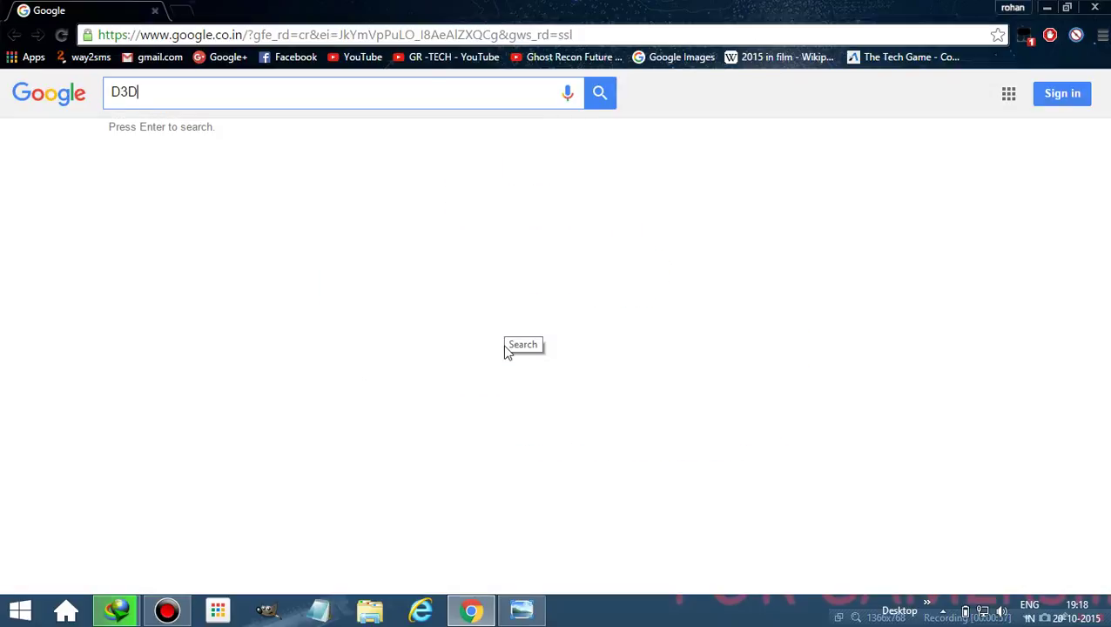
{"action": "type", "text": "X9"}
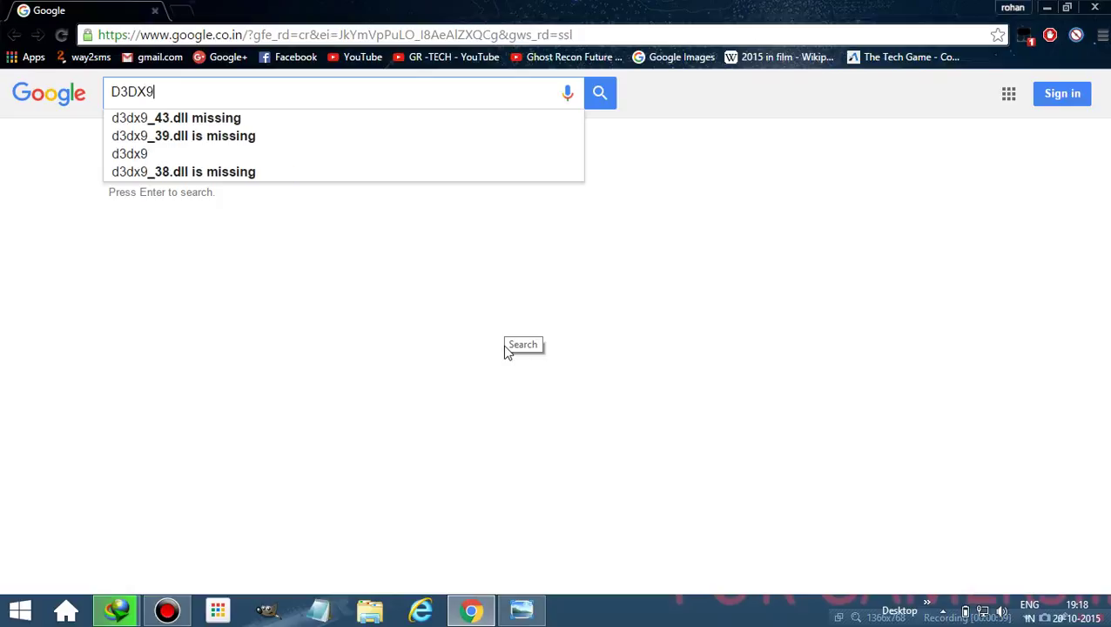
{"action": "key", "text": "Down"}
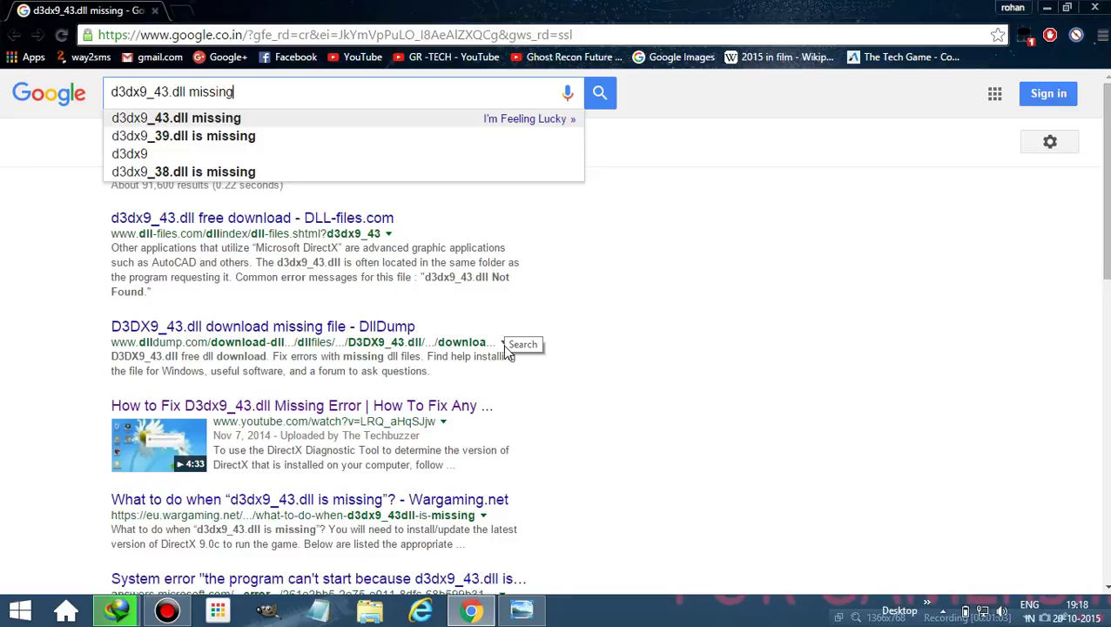
{"action": "key", "text": "Return"}
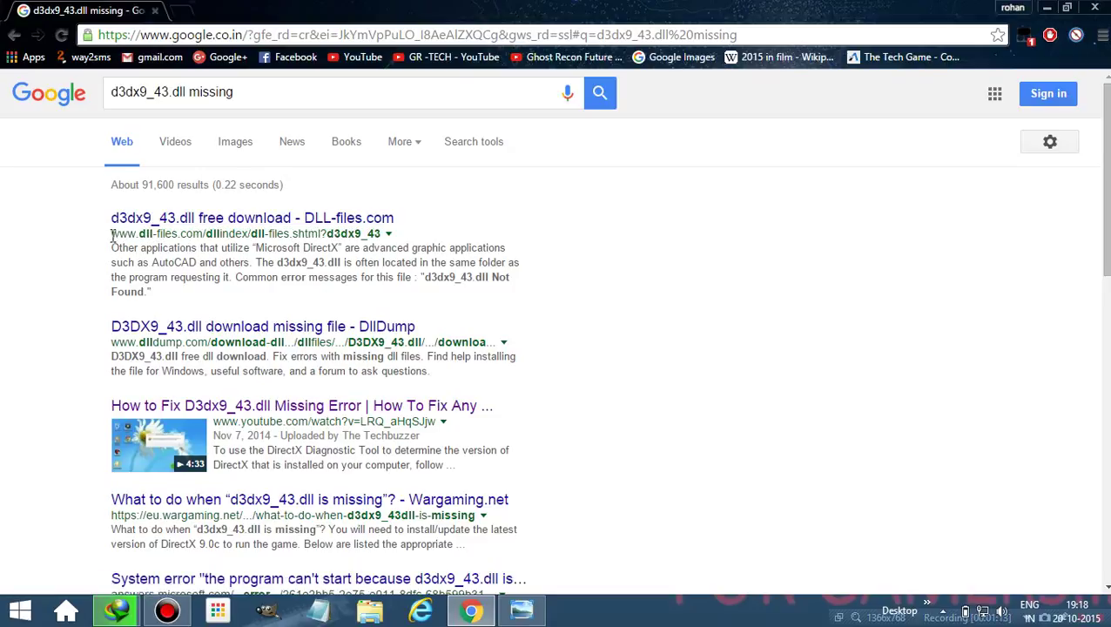
{"action": "left_click_drag", "start_coordinate": [112, 235], "coordinate": [201, 224]}
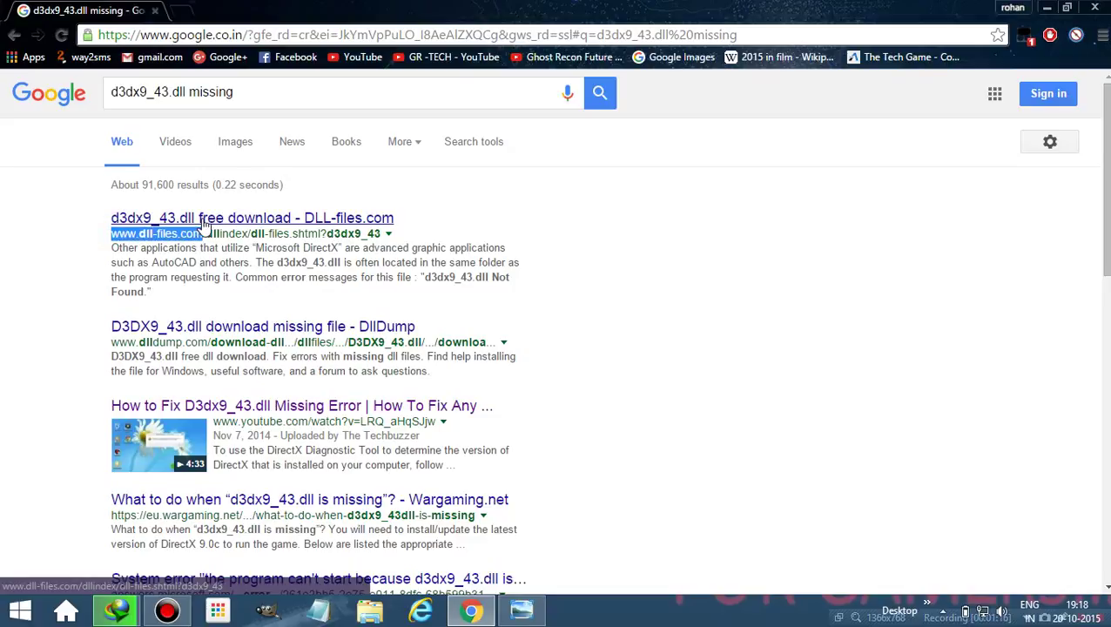
- Open the DLL-files.com d3dx9_43.dll page and scroll to its ZIP download options
{"action": "left_click", "coordinate": [200, 218]}
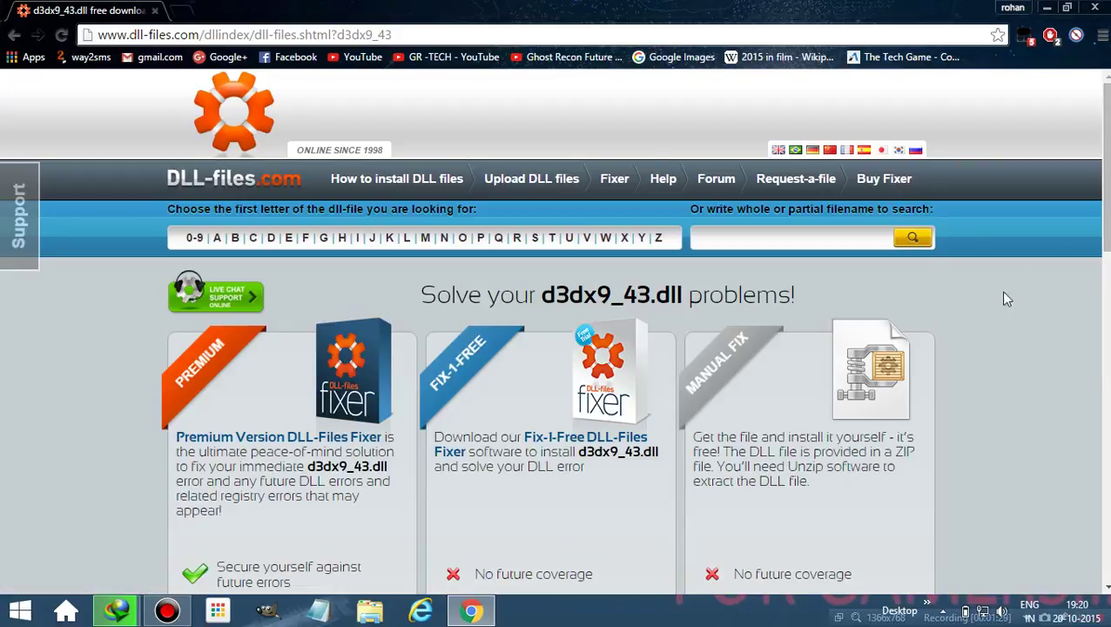
{"action": "scroll", "coordinate": [1105, 165], "scroll_direction": "down", "scroll_amount": 1}
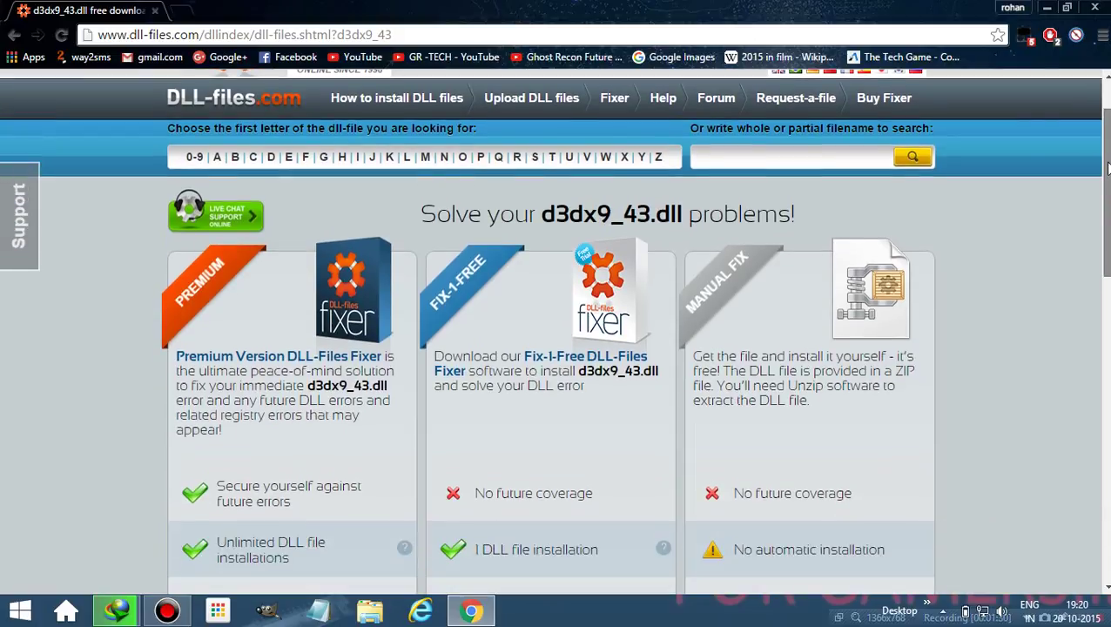
{"action": "left_click_drag", "start_coordinate": [1107, 167], "coordinate": [1107, 344]}
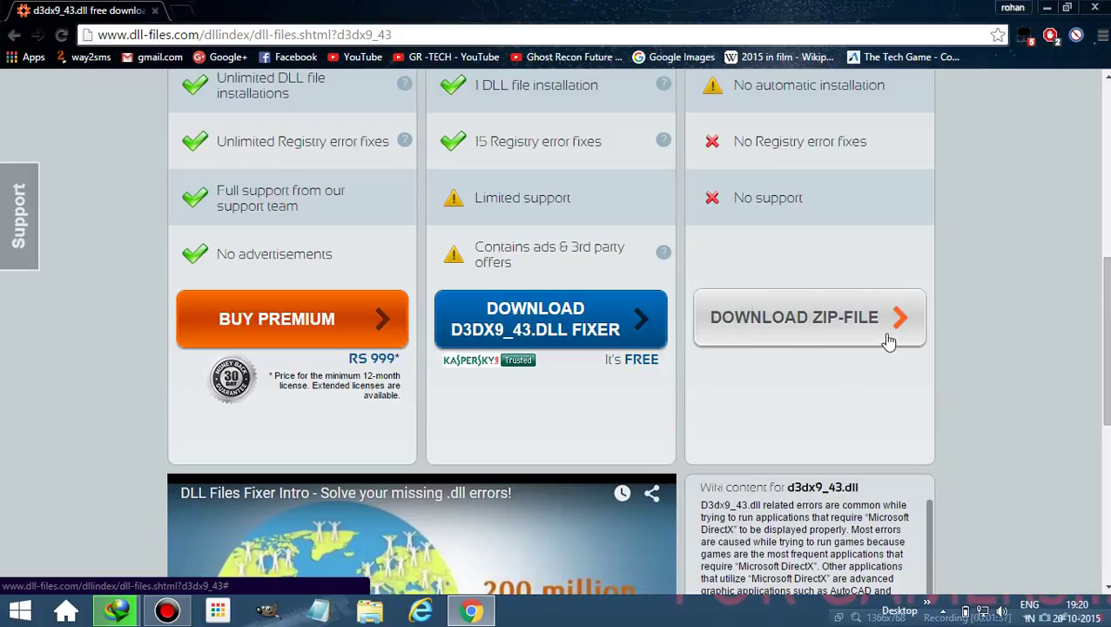
- Download the 64bit version of d3dx9_43.zip from the ZIP-file versions list
{"action": "left_click", "coordinate": [842, 324]}
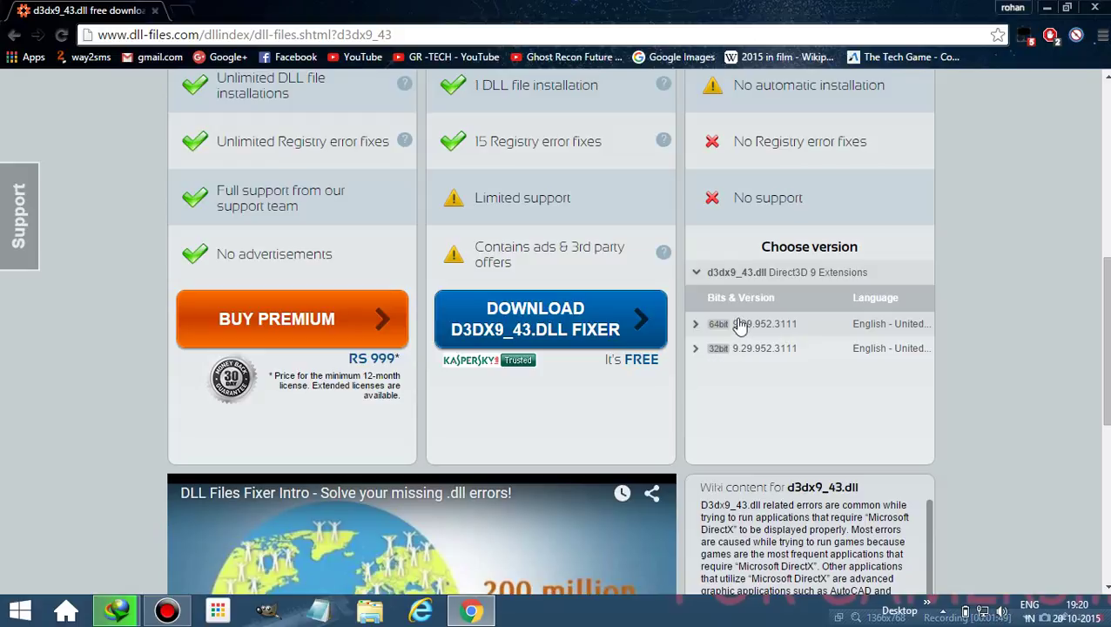
{"action": "left_click", "coordinate": [737, 327]}
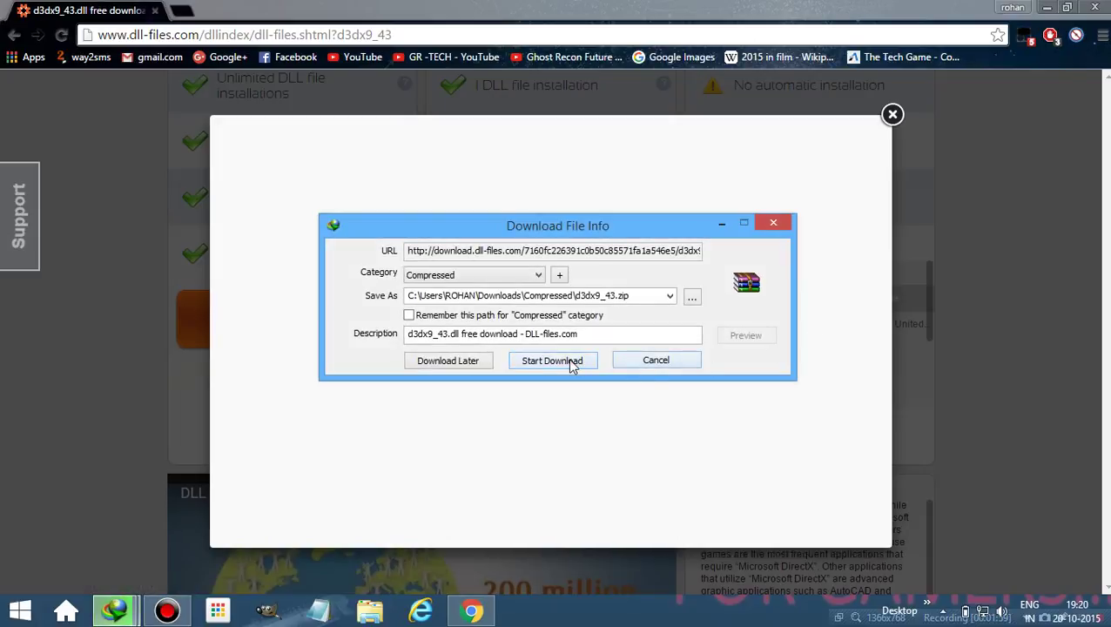
{"action": "left_click", "coordinate": [572, 363]}
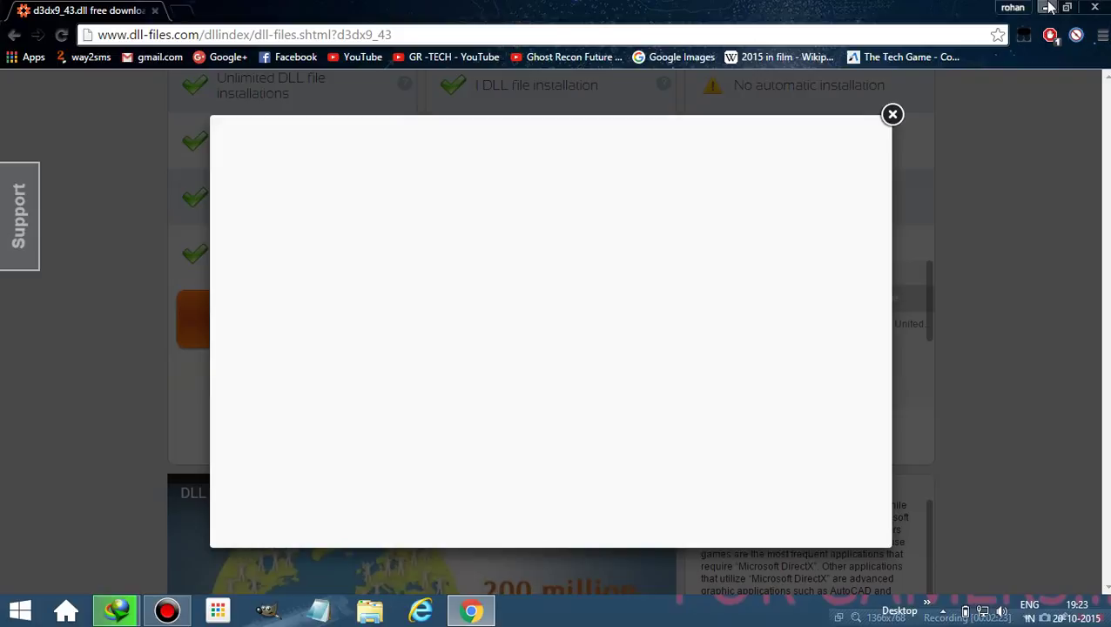
- Minimize the browser, move d3dx9_43.zip to mid-desktop, and refresh the desktop
{"action": "left_click", "coordinate": [1048, 8]}
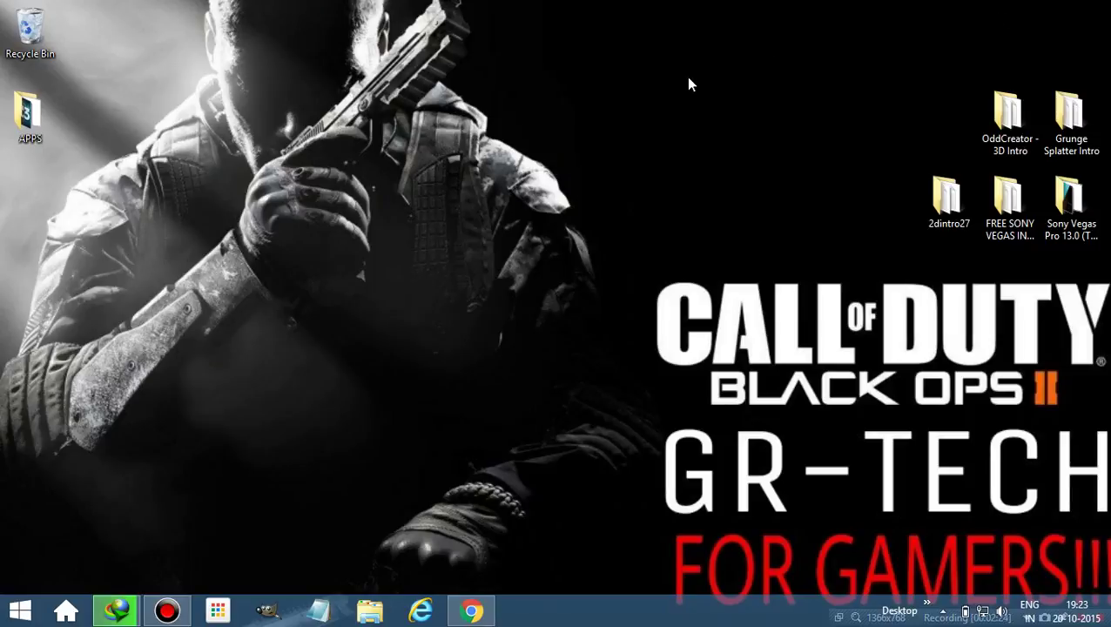
{"action": "left_click", "coordinate": [586, 127]}
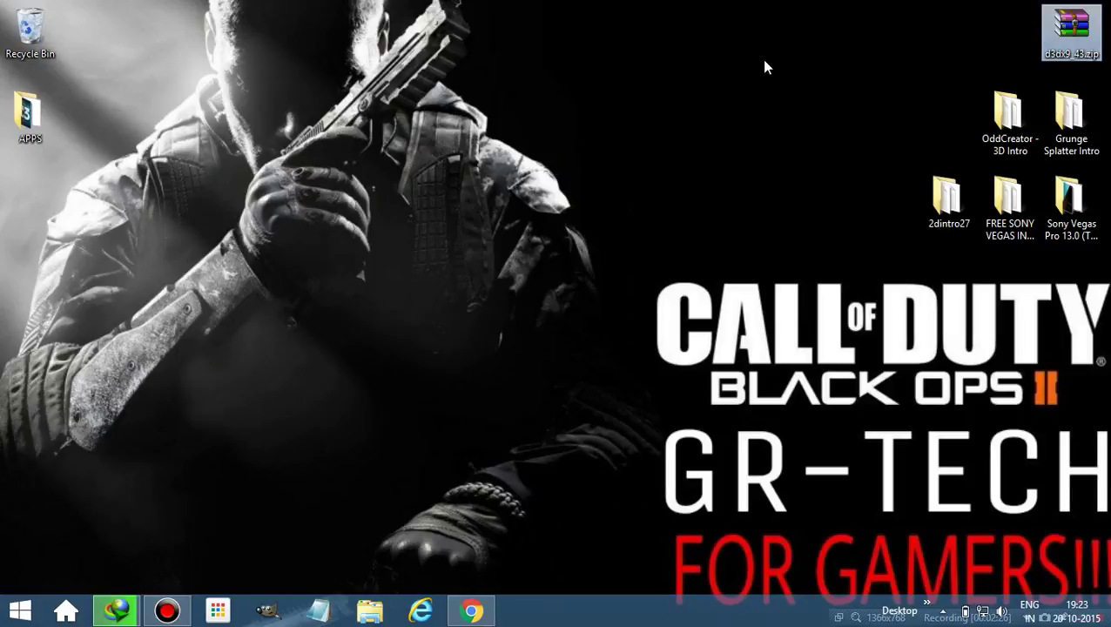
{"action": "left_click_drag", "start_coordinate": [1070, 30], "coordinate": [520, 126]}
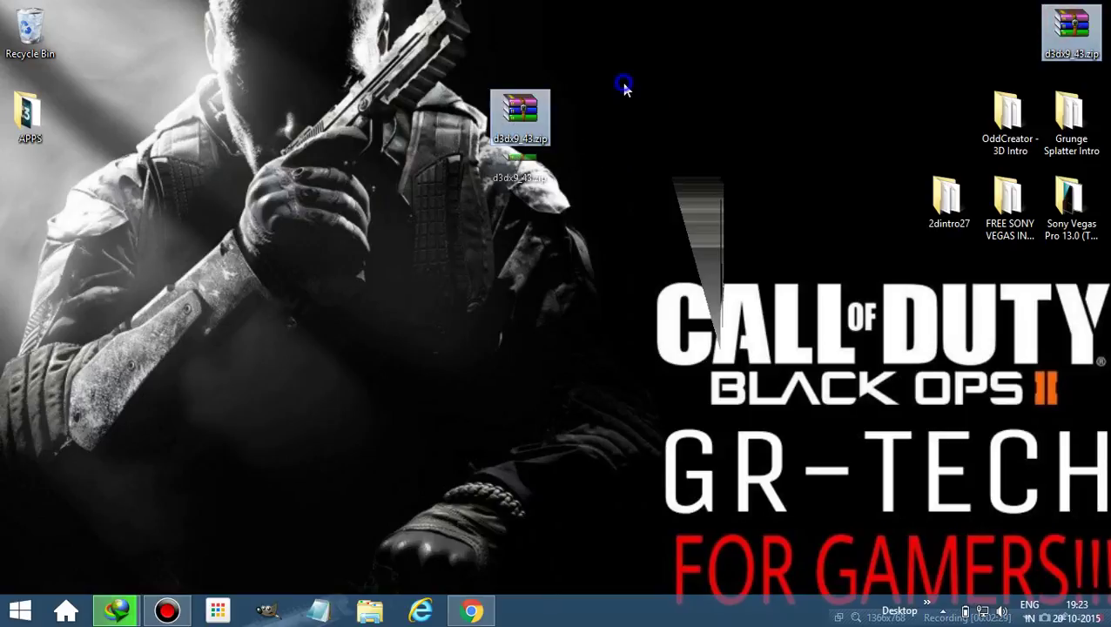
{"action": "right_click", "coordinate": [624, 85]}
{"action": "left_click", "coordinate": [668, 150]}
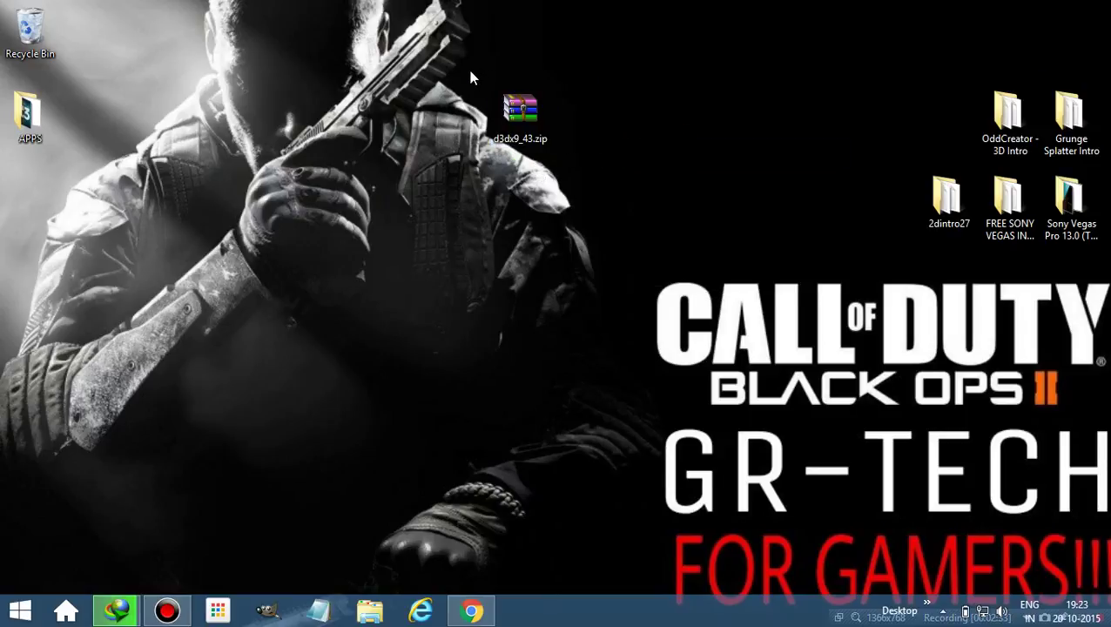
- Extract d3dx9_43.zip with WinRAR into a d3dx9_43 folder
{"action": "left_click_drag", "start_coordinate": [468, 70], "coordinate": [568, 218]}
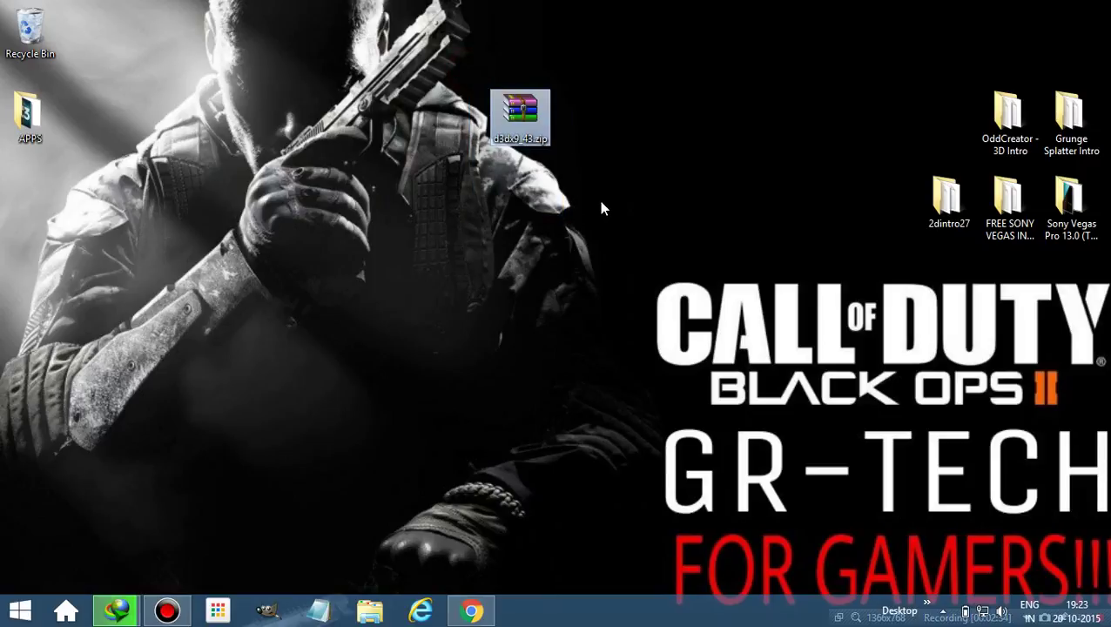
{"action": "right_click", "coordinate": [532, 114]}
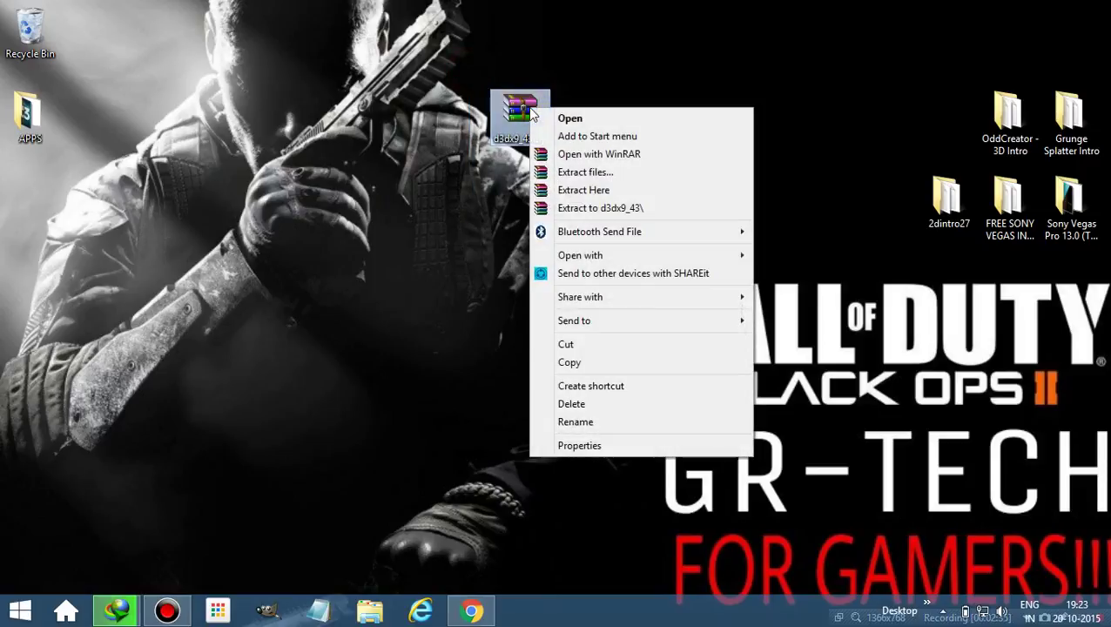
{"action": "left_click", "coordinate": [576, 208]}
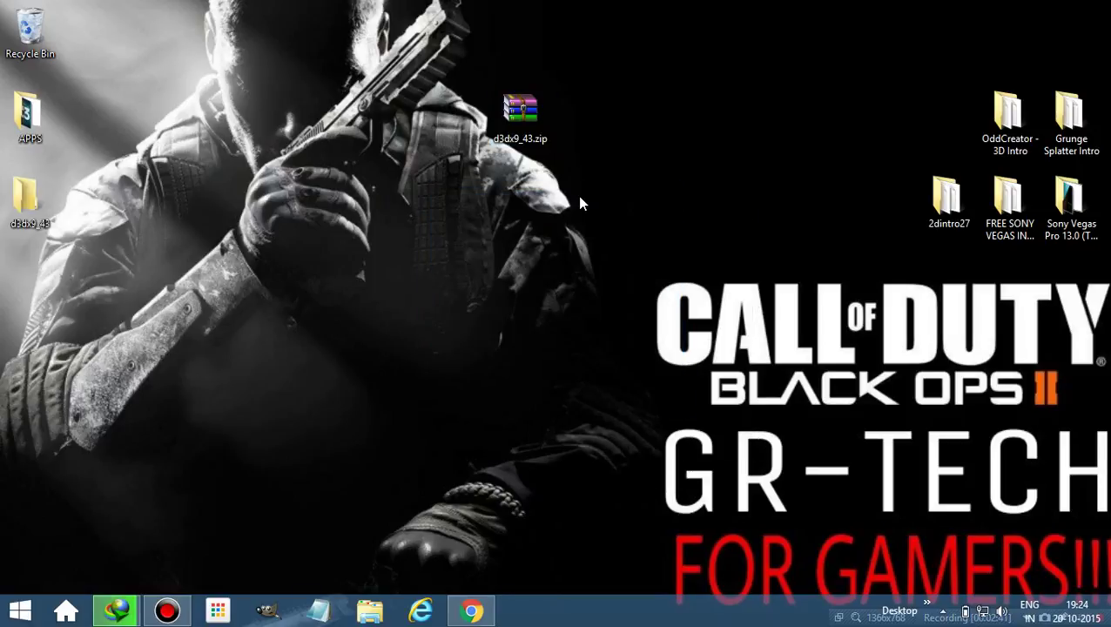
- Place the new d3dx9_43 folder below the zip and select it
{"action": "left_click_drag", "start_coordinate": [26, 198], "coordinate": [520, 198]}
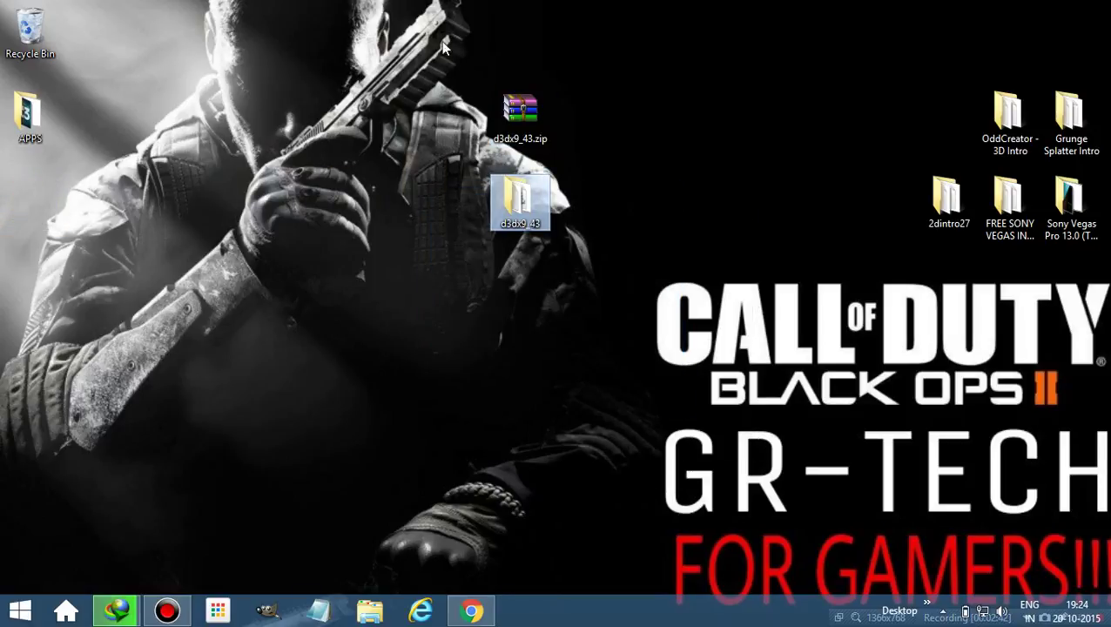
{"action": "left_click_drag", "start_coordinate": [437, 31], "coordinate": [565, 250]}
{"action": "left_click_drag", "start_coordinate": [528, 137], "coordinate": [590, 139]}
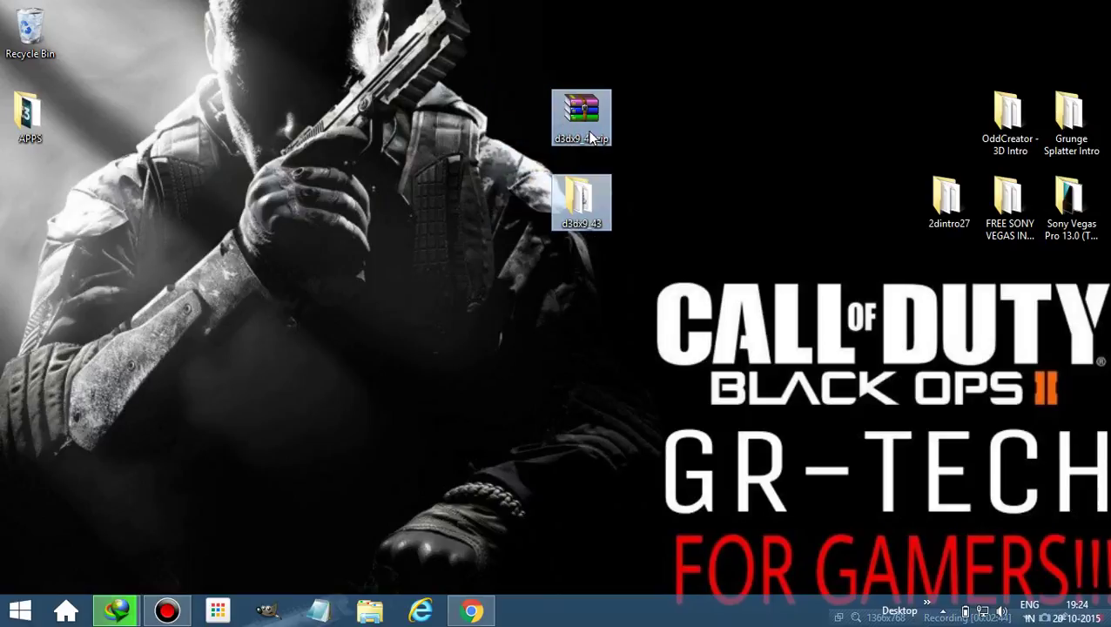
{"action": "right_click", "coordinate": [620, 122]}
{"action": "left_click", "coordinate": [588, 201]}
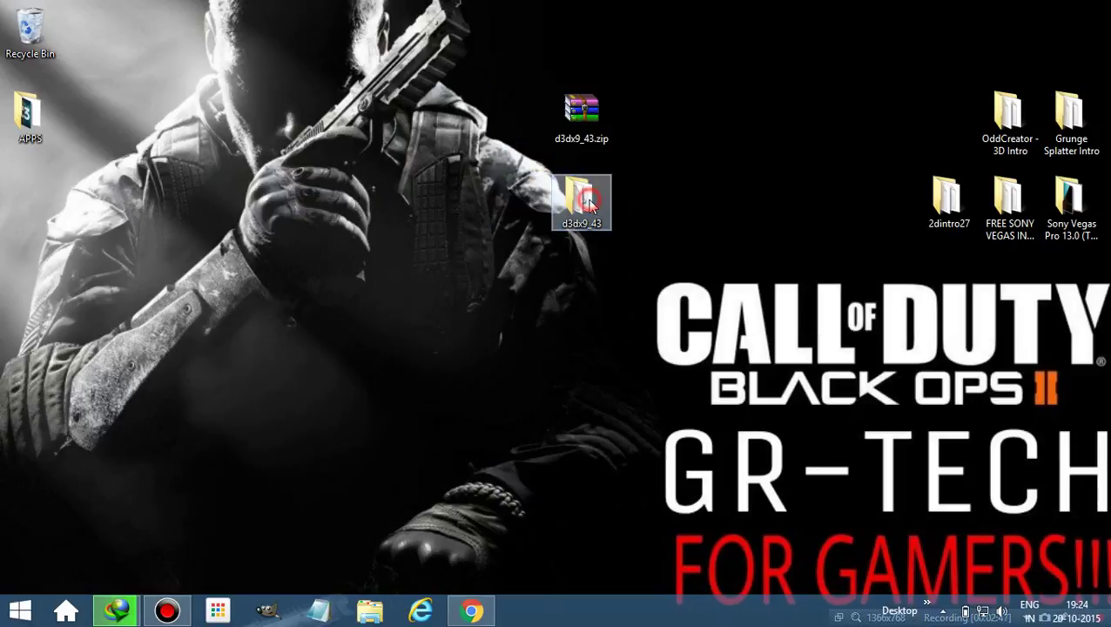
- Open the d3dx9_43 folder, copy D3DX9_43.dll, and switch to This PC
{"action": "double_click", "coordinate": [588, 202]}
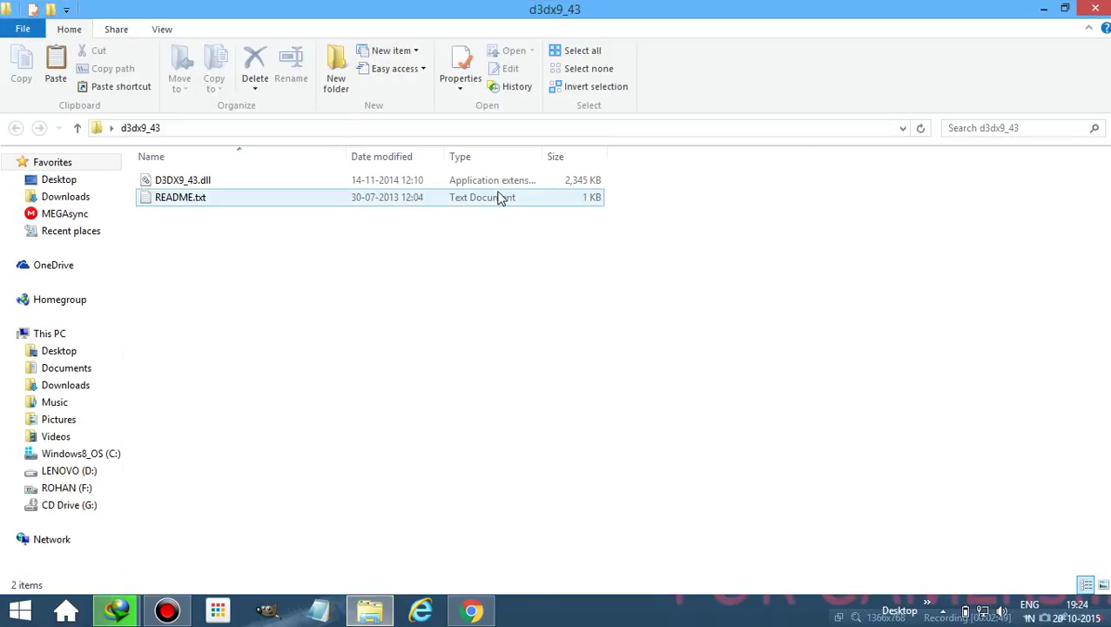
{"action": "left_click", "coordinate": [496, 181]}
{"action": "right_click", "coordinate": [501, 181]}
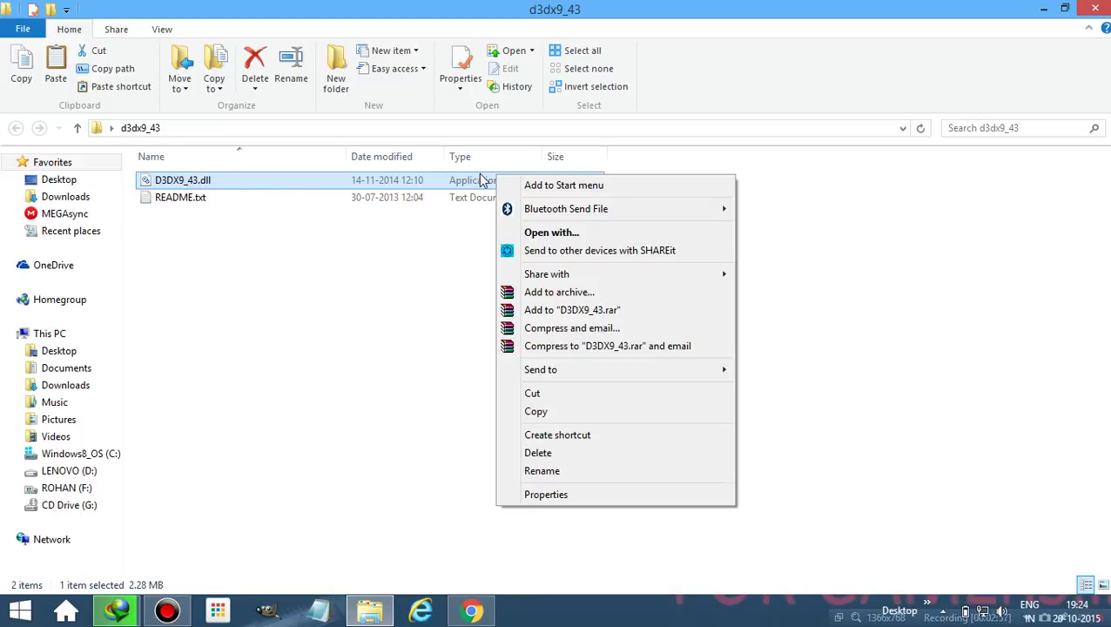
{"action": "left_click", "coordinate": [566, 413]}
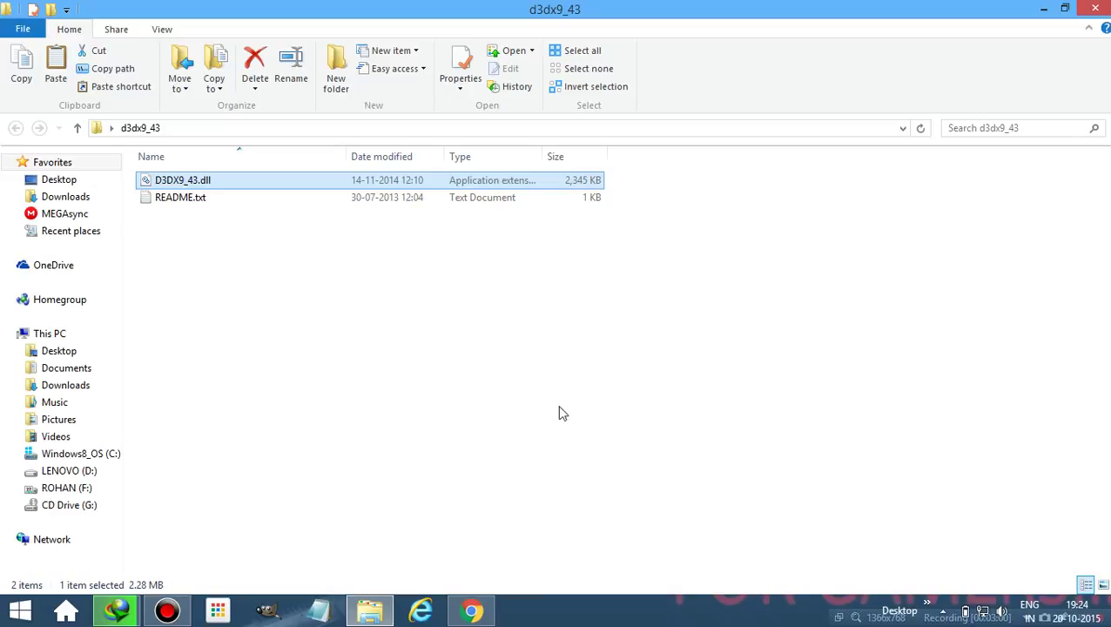
{"action": "left_click", "coordinate": [61, 336]}
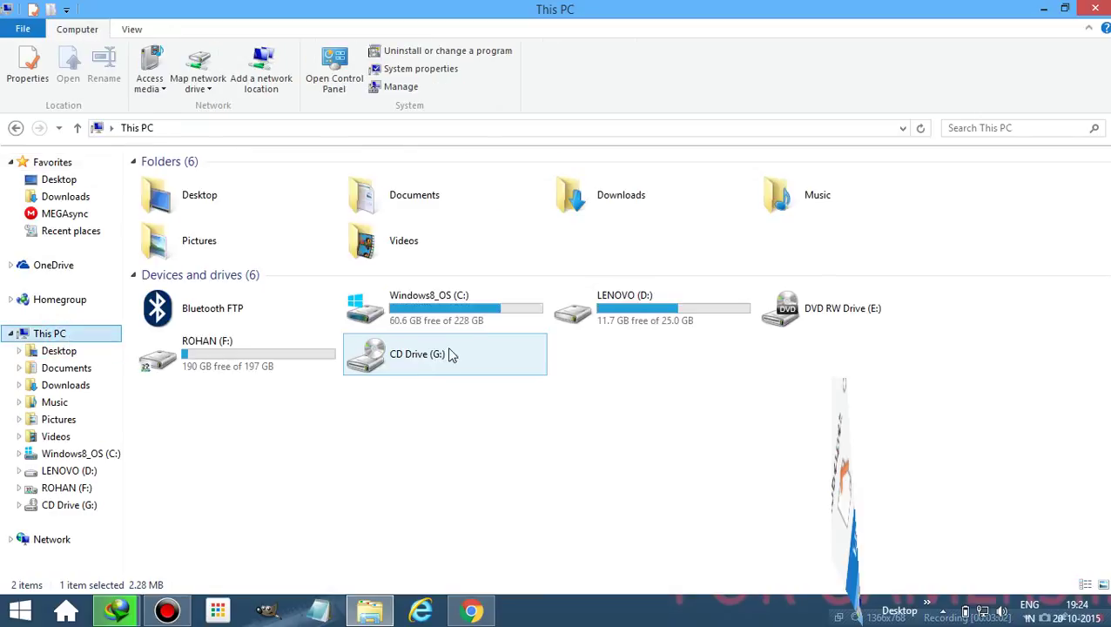
{"action": "mouse_move", "coordinate": [445, 307]}
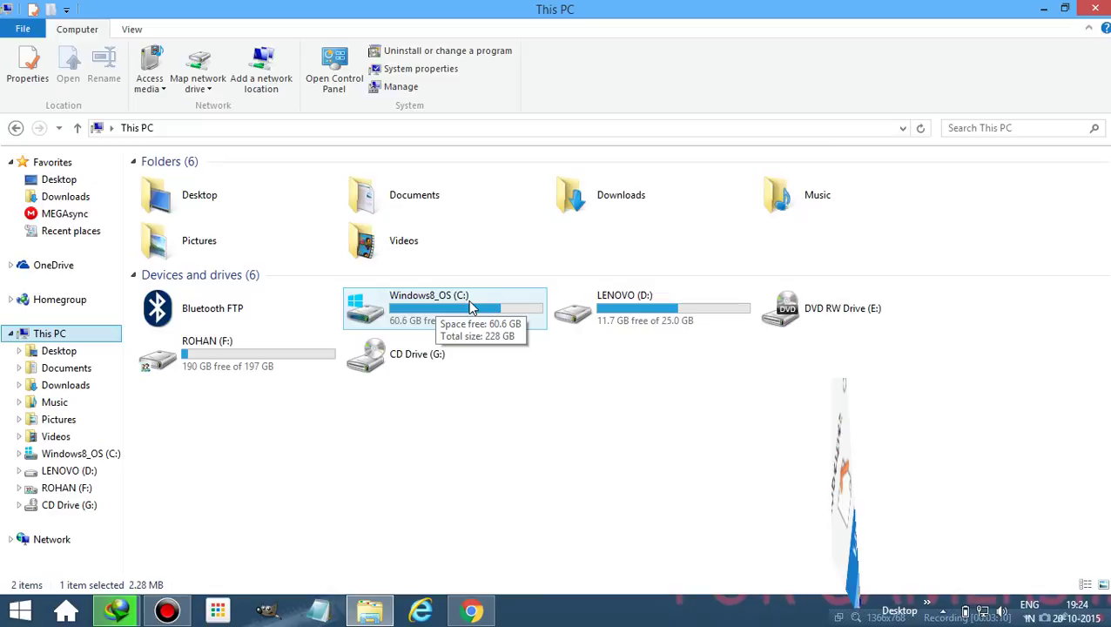
- Navigate from Windows8_OS (C:) through Windows into System32
{"action": "double_click", "coordinate": [470, 304]}
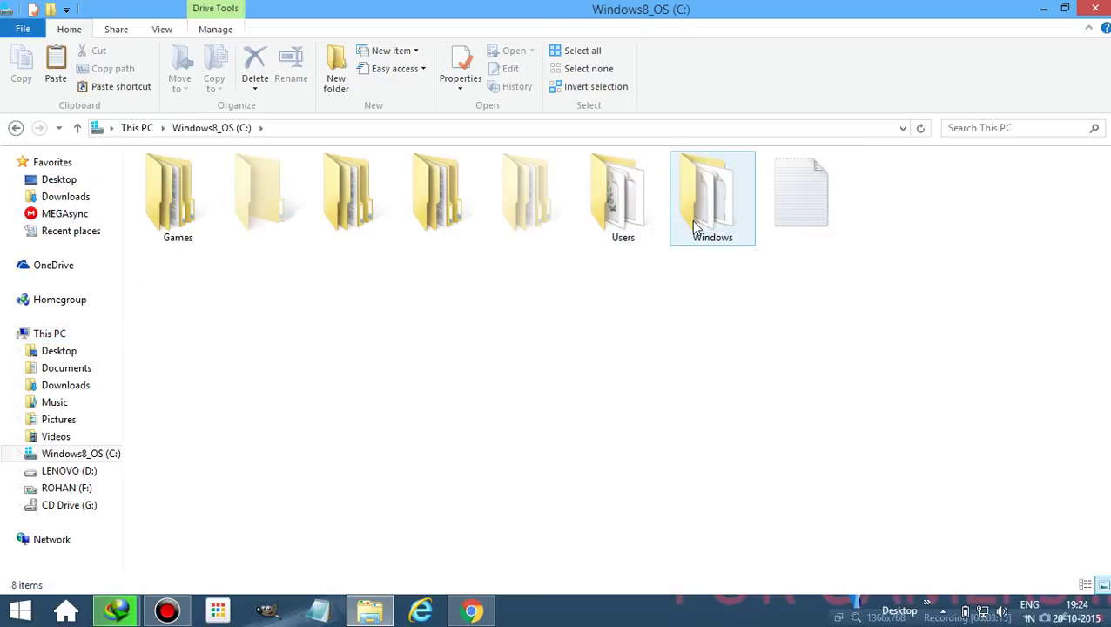
{"action": "double_click", "coordinate": [714, 213]}
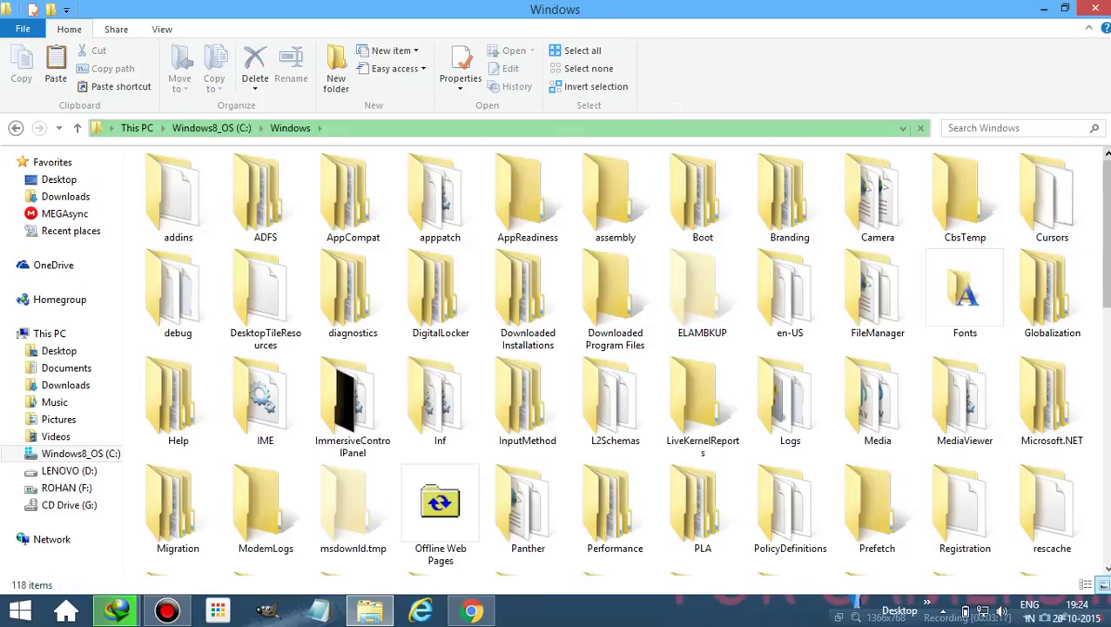
{"action": "mouse_move", "coordinate": [1104, 228]}
{"action": "left_mouse_down"}
{"action": "mouse_move", "coordinate": [1104, 414]}
{"action": "mouse_move", "coordinate": [1104, 332]}
{"action": "left_mouse_up"}
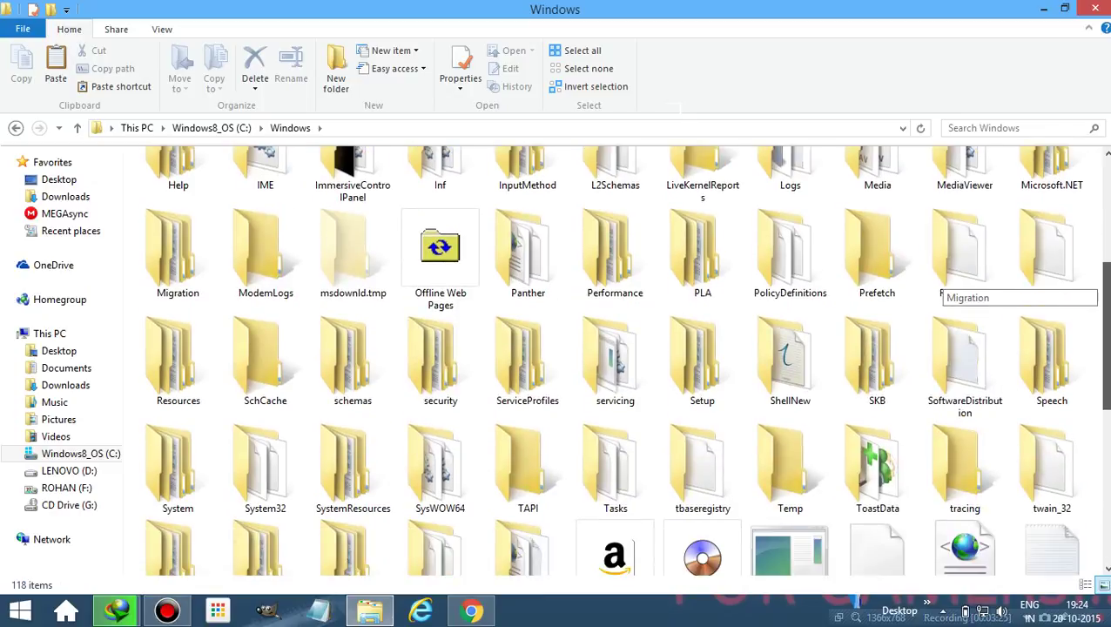
{"action": "scroll", "coordinate": [515, 347], "scroll_direction": "down", "scroll_amount": 2}
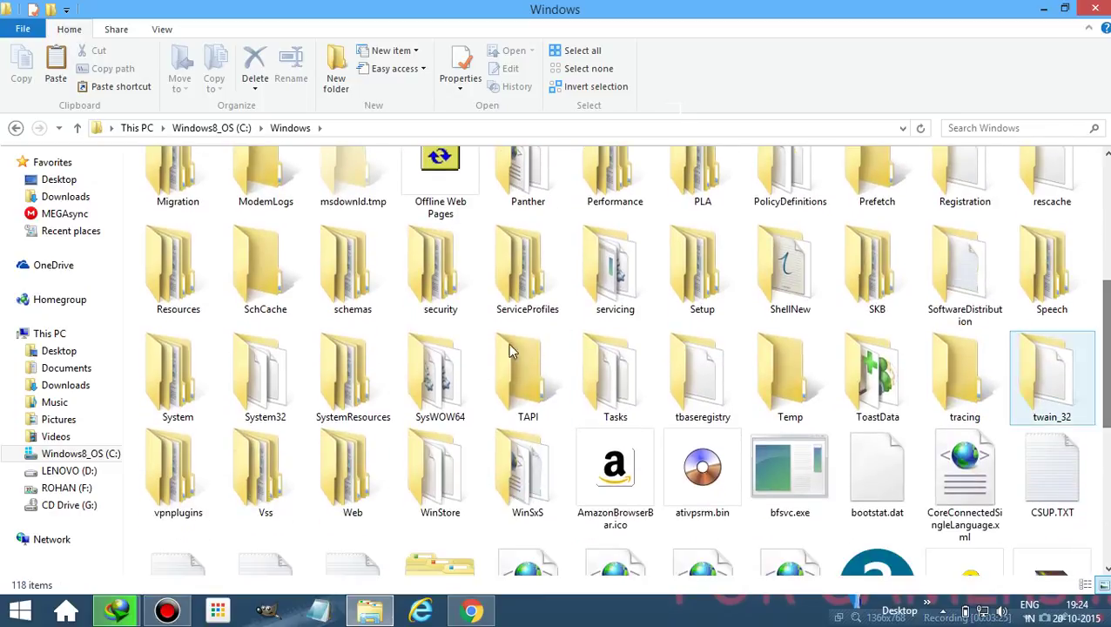
{"action": "double_click", "coordinate": [252, 376]}
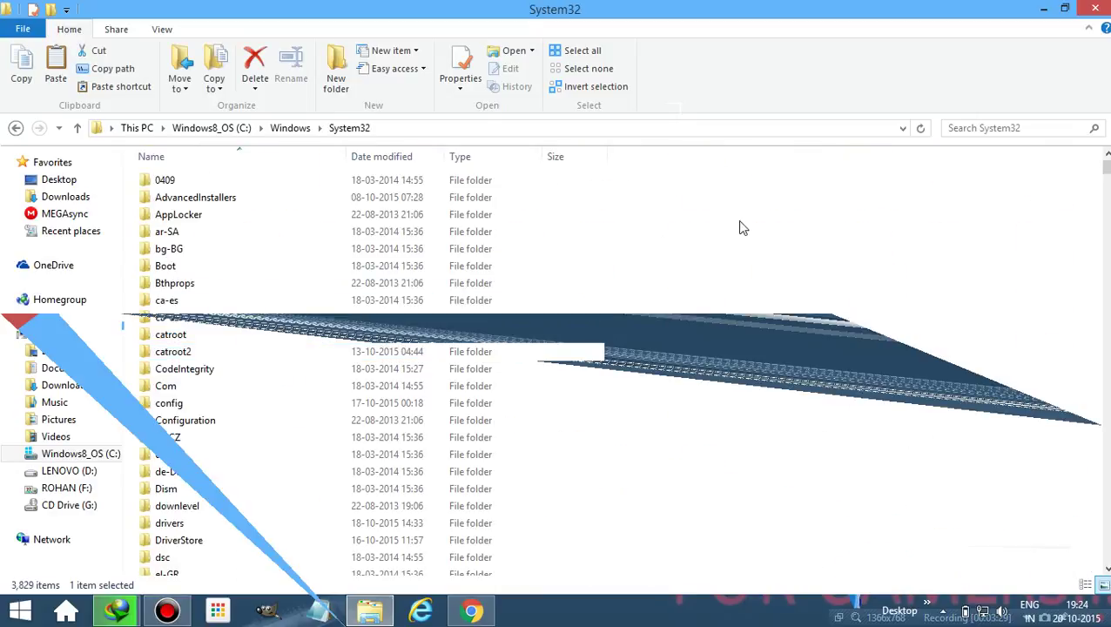
{"action": "mouse_move", "coordinate": [1103, 165]}
{"action": "left_mouse_down"}
{"action": "mouse_move", "coordinate": [1104, 205]}
{"action": "mouse_move", "coordinate": [1001, 250]}
{"action": "left_mouse_up"}
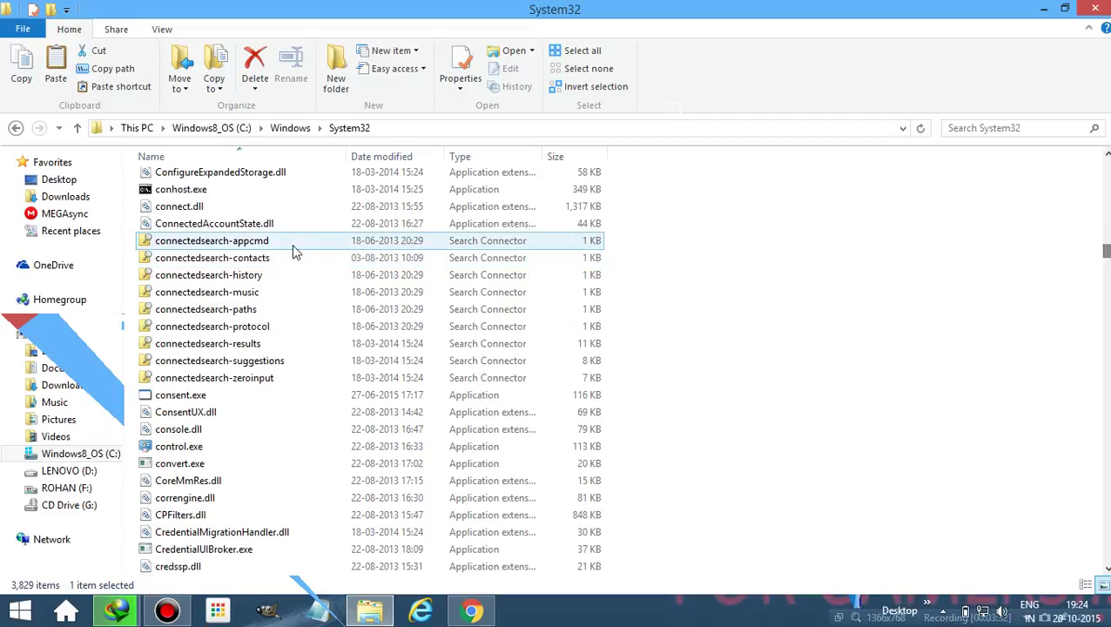
- Paste D3DX9_43.dll into System32, replacing the existing file with administrator permission
{"action": "right_click", "coordinate": [731, 191]}
{"action": "left_click", "coordinate": [817, 296]}
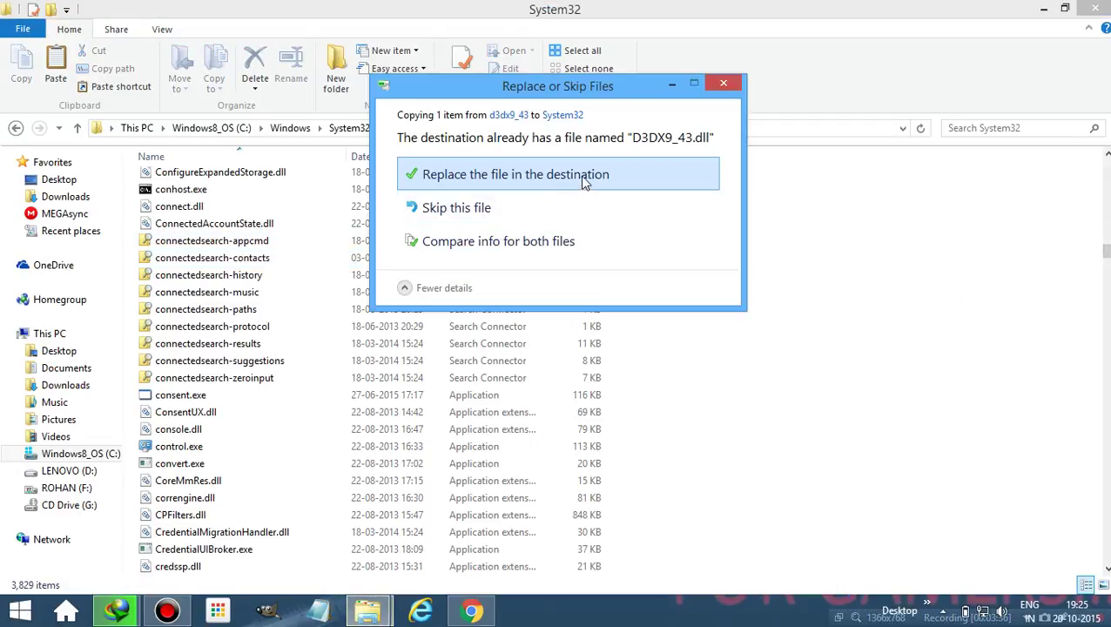
{"action": "left_click", "coordinate": [597, 174]}
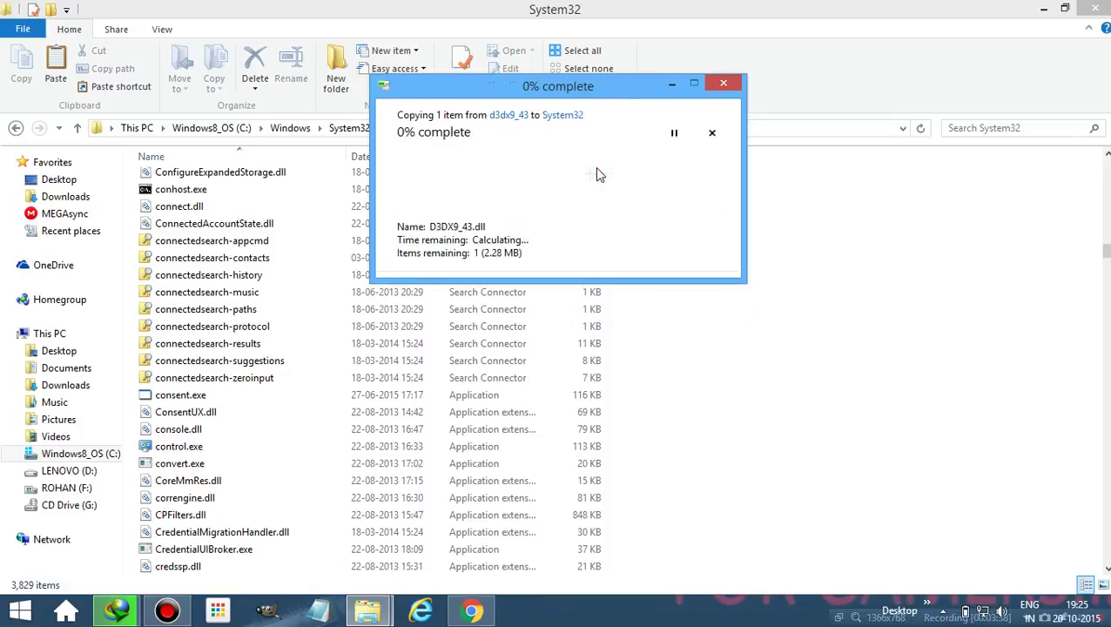
{"action": "left_click", "coordinate": [533, 198]}
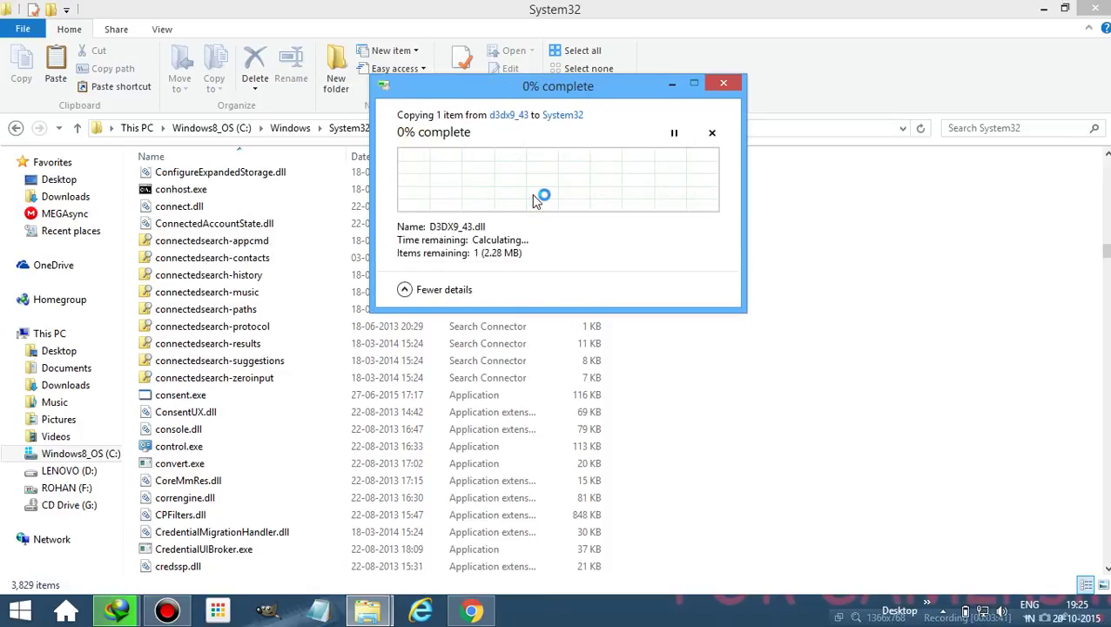